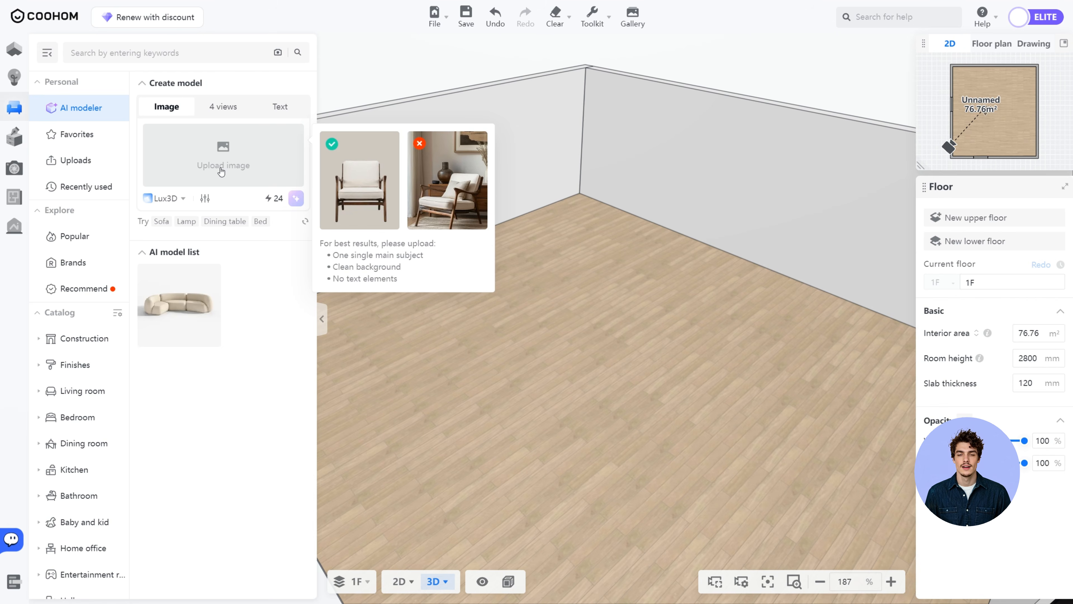
Step: Generate a 3D cabinet model from the single image file 1 using the Lux3D model
{"action": "left_click", "coordinate": [221, 171]}
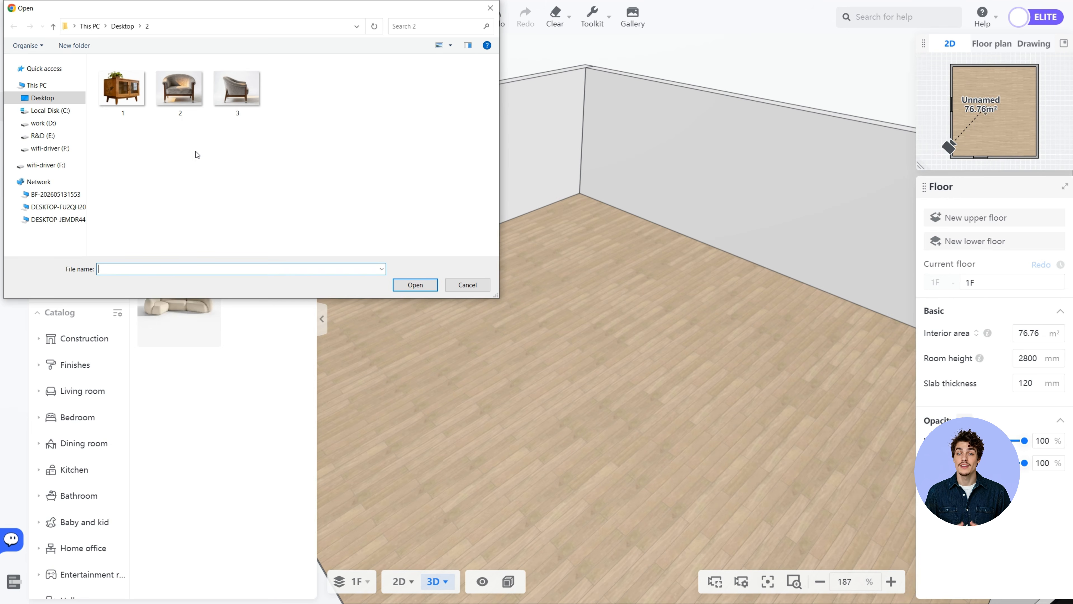
{"action": "left_click", "coordinate": [134, 113]}
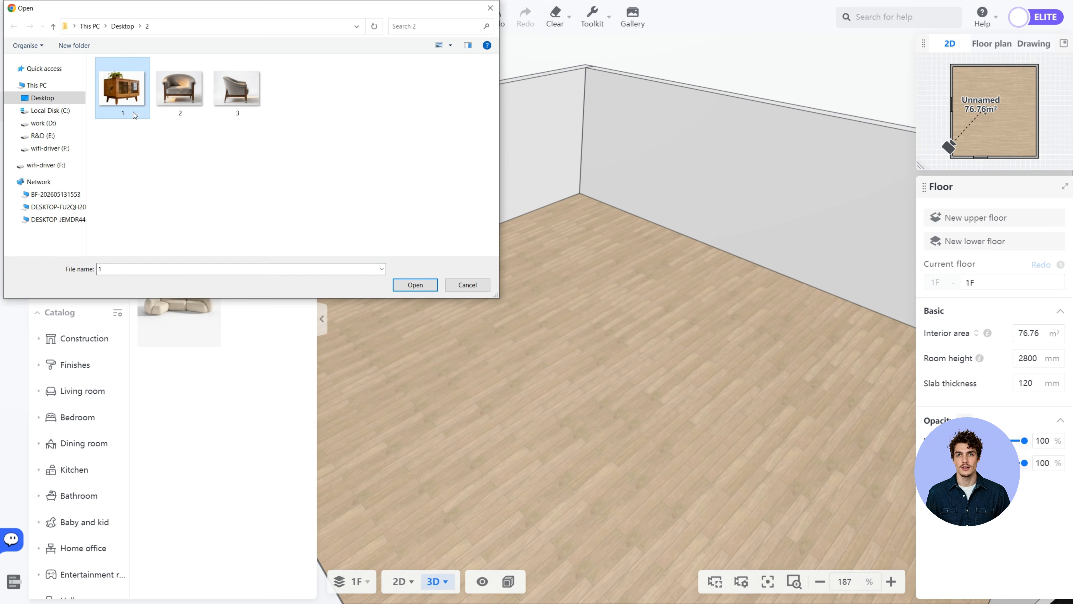
{"action": "left_click", "coordinate": [413, 286]}
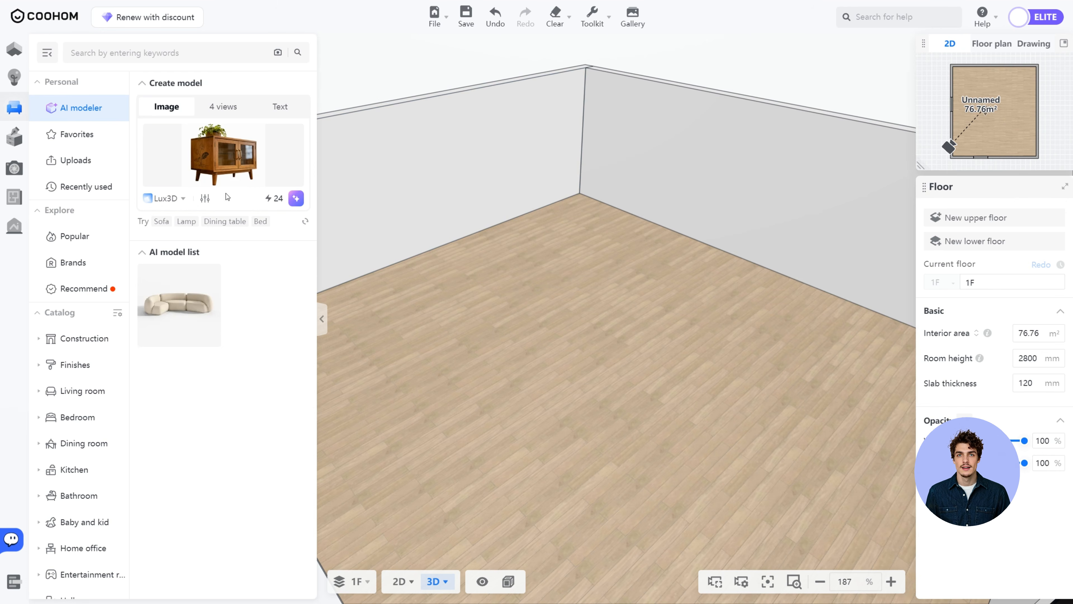
{"action": "left_click", "coordinate": [206, 199]}
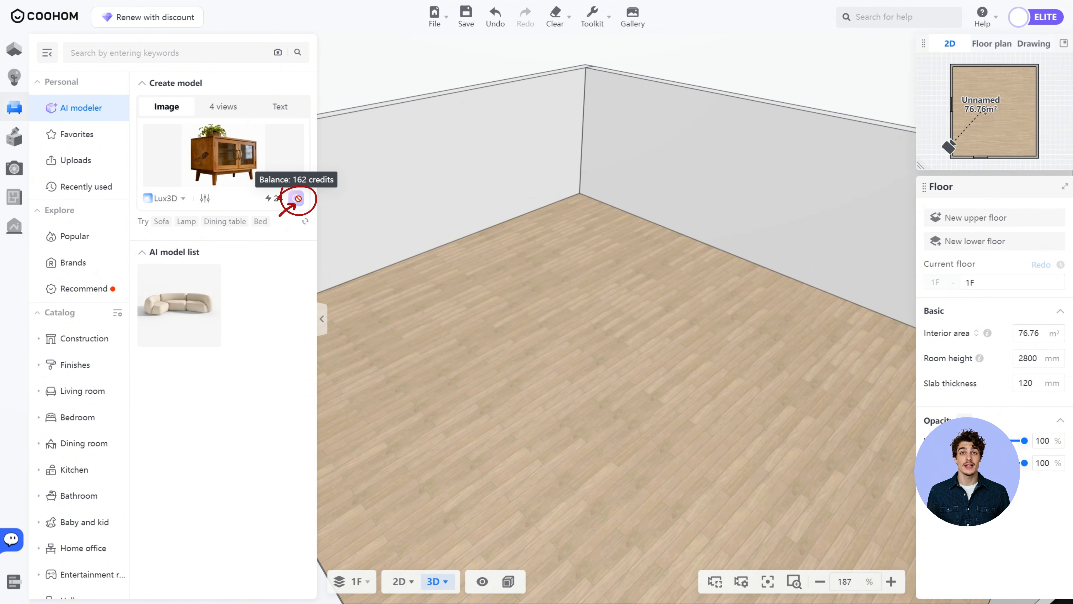
{"action": "left_click", "coordinate": [297, 198]}
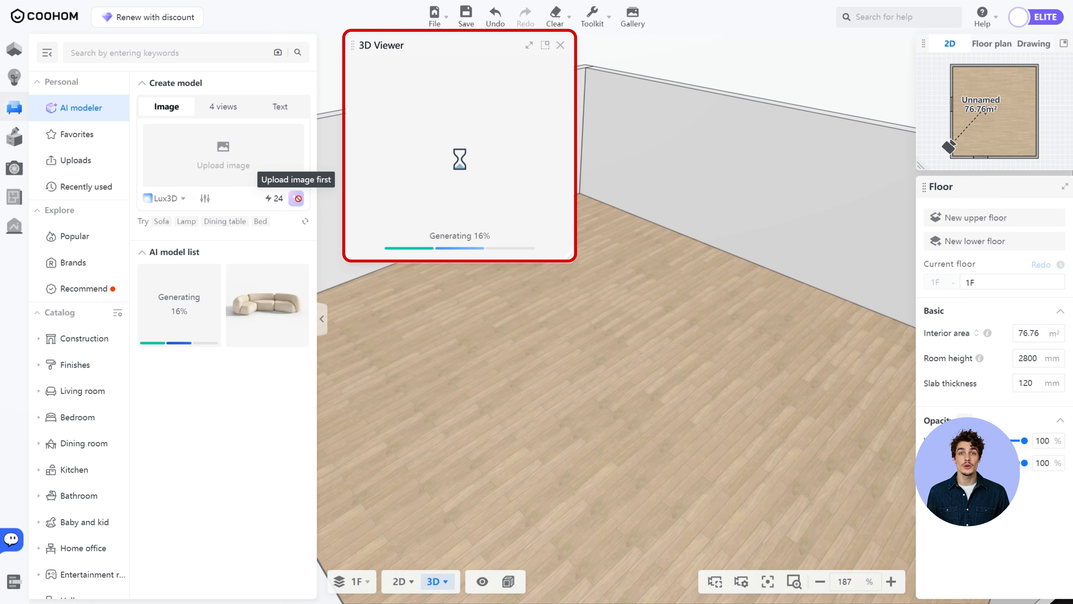
Step: Place the dark grey bed from the popular Beds models on the room floor
{"action": "left_click", "coordinate": [87, 250]}
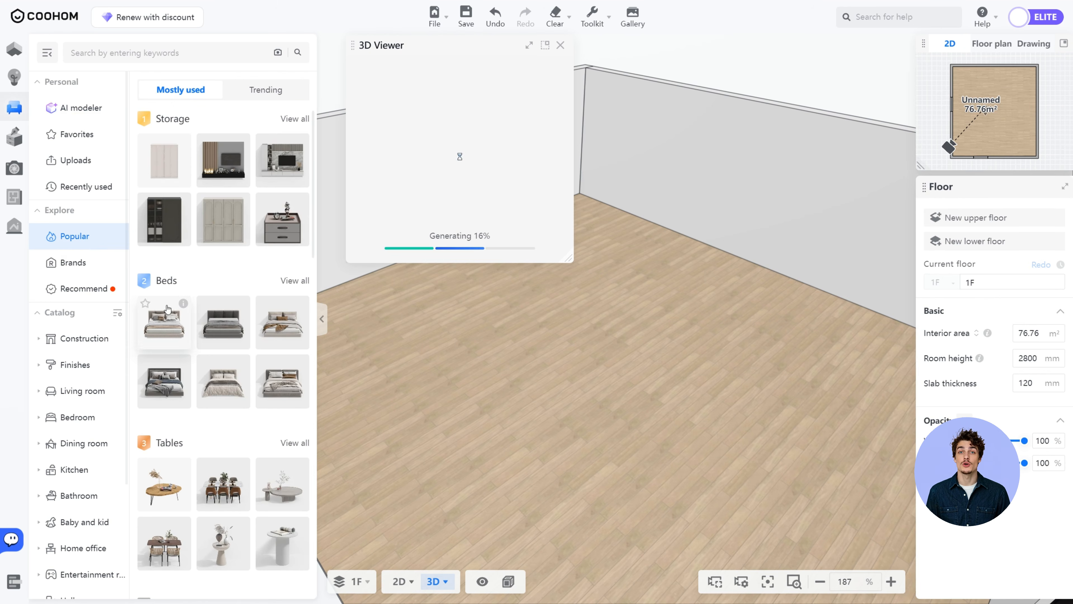
{"action": "left_click_drag", "start_coordinate": [225, 326], "coordinate": [701, 331]}
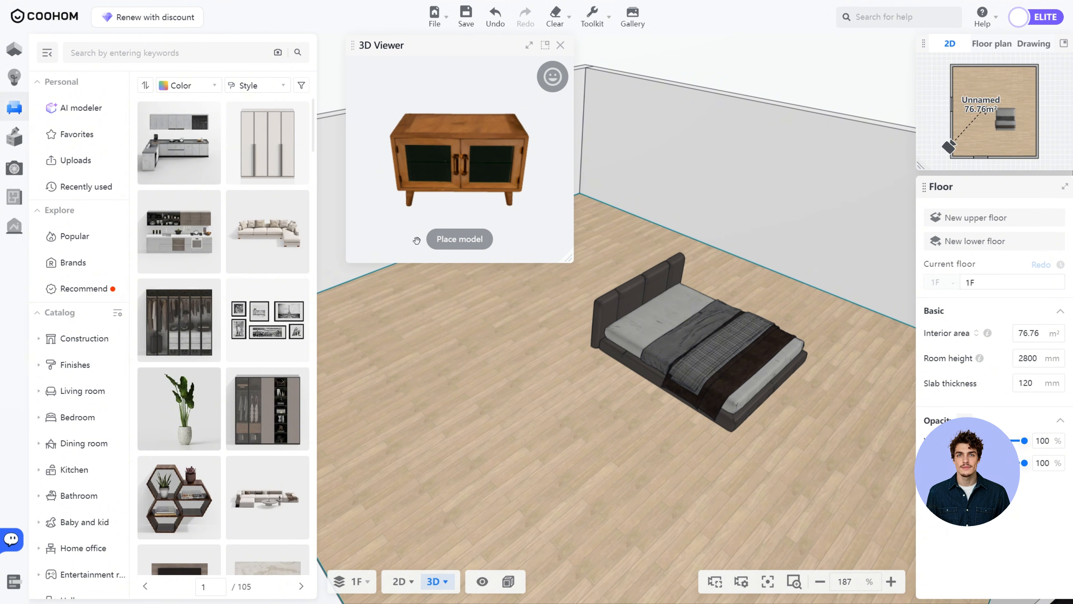
Step: Return to the AI modeler, inspect the generated cabinet in the 3D Viewer and make the viewer narrower
{"action": "left_click", "coordinate": [81, 109]}
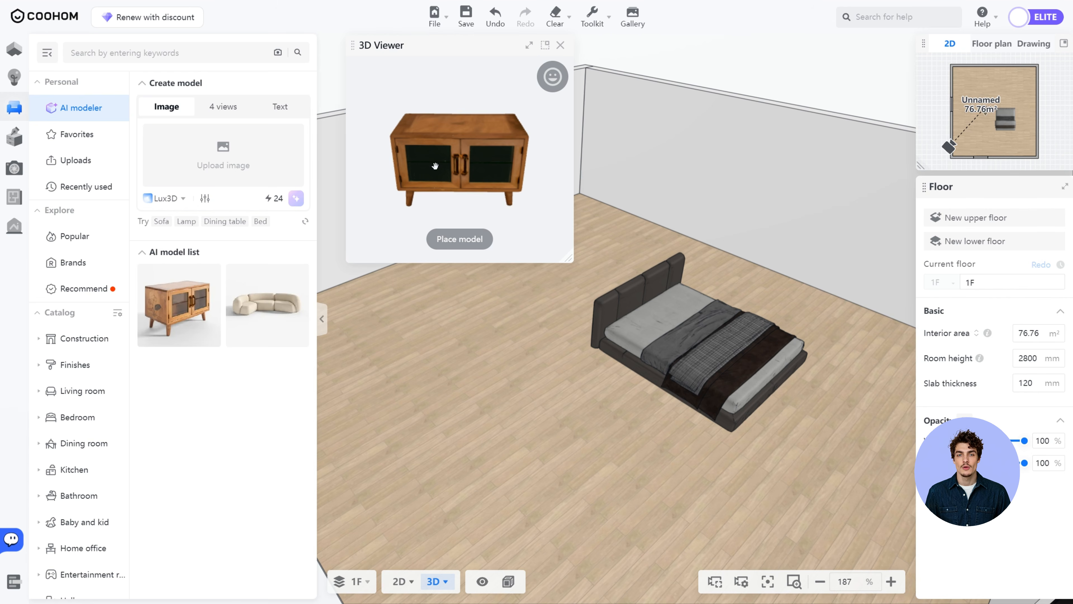
{"action": "left_click_drag", "start_coordinate": [435, 166], "coordinate": [467, 140]}
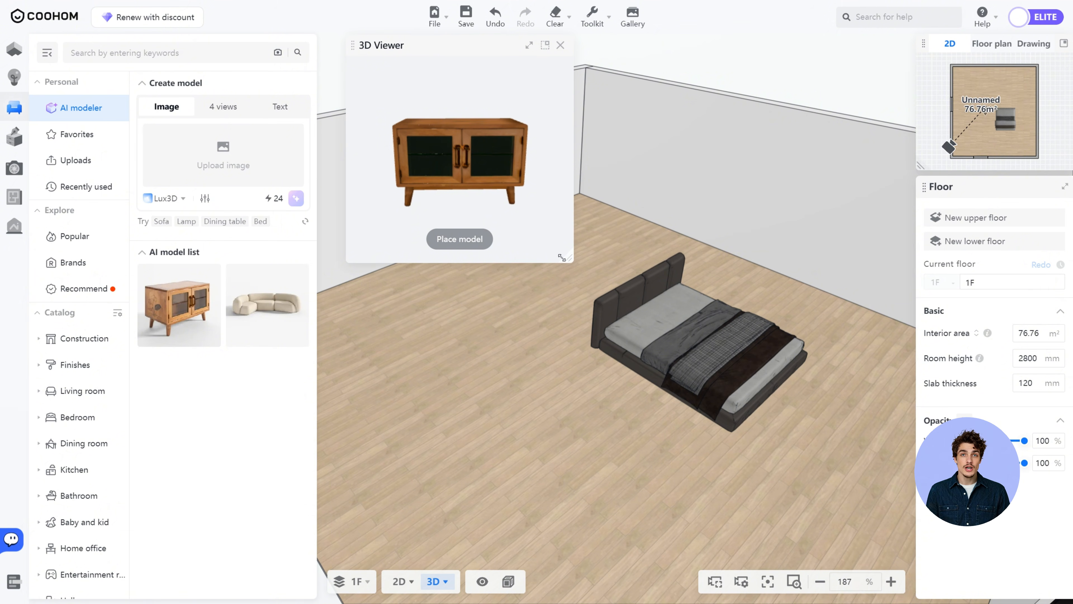
{"action": "left_click_drag", "start_coordinate": [561, 257], "coordinate": [536, 256]}
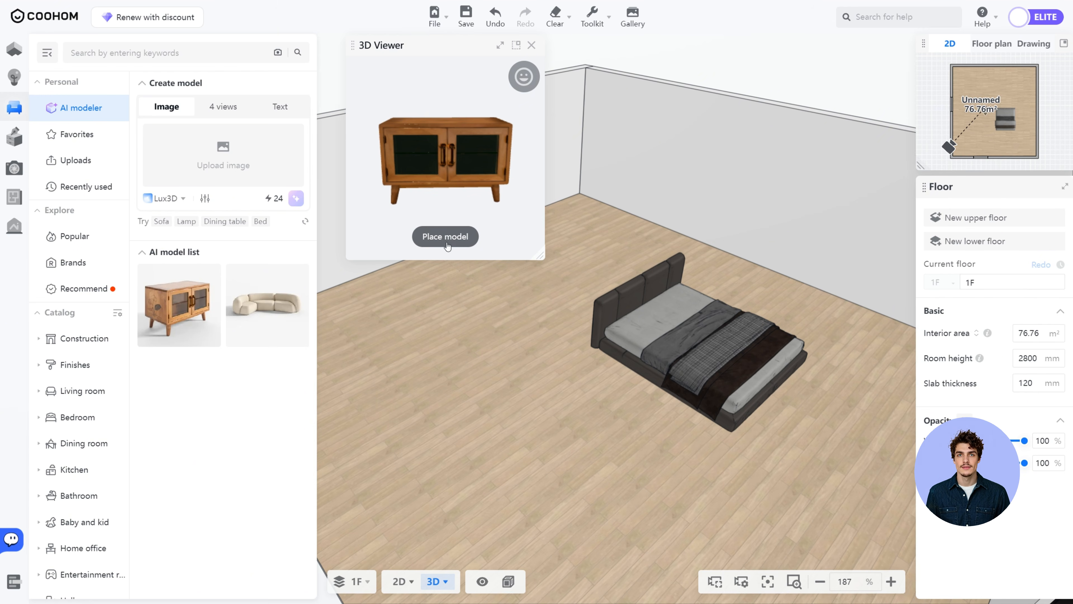
Step: Place two copies of the generated cabinet on the open floor beside the bed, one in front of the other
{"action": "left_click", "coordinate": [448, 247]}
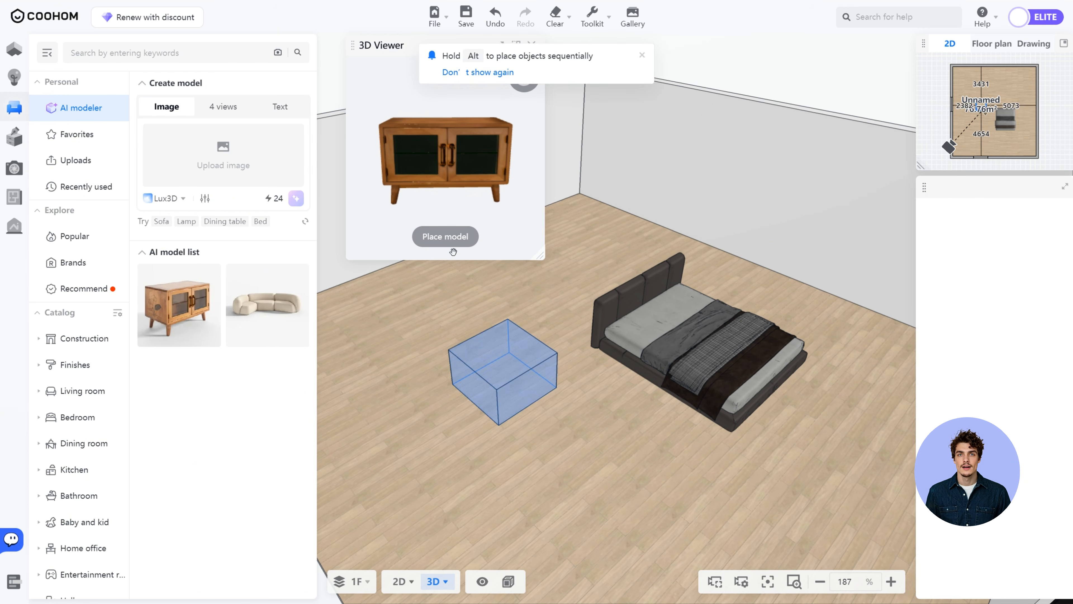
{"action": "left_click", "coordinate": [504, 358]}
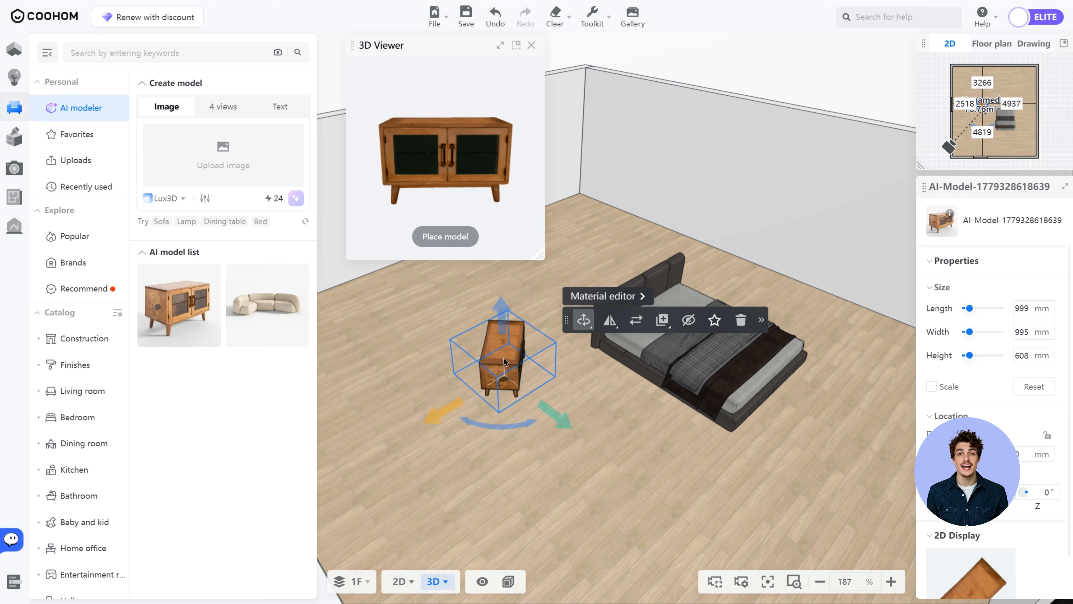
{"action": "left_click", "coordinate": [188, 327]}
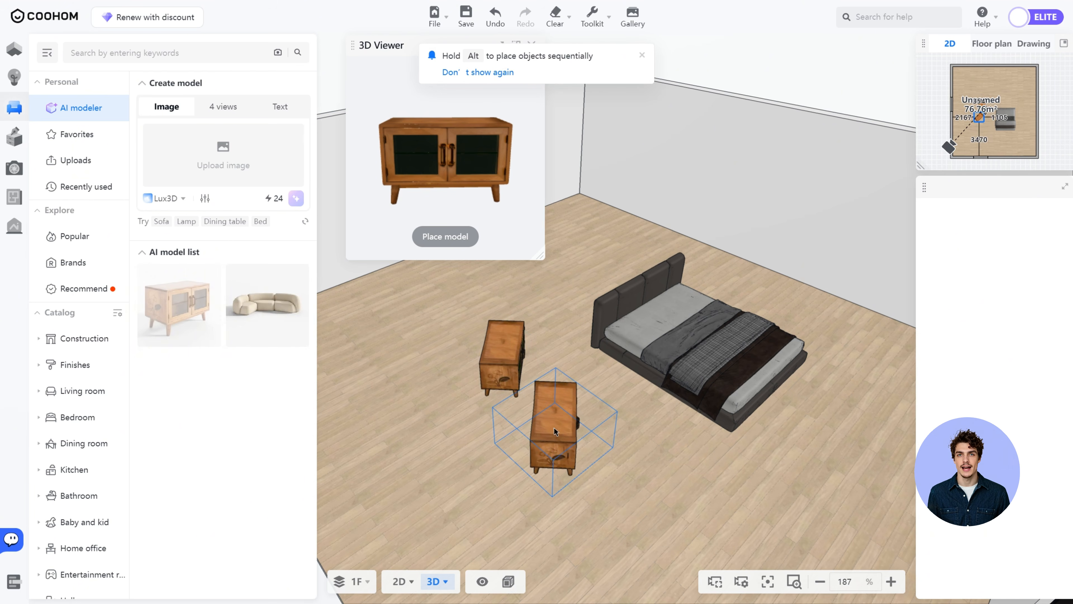
{"action": "left_click", "coordinate": [554, 431]}
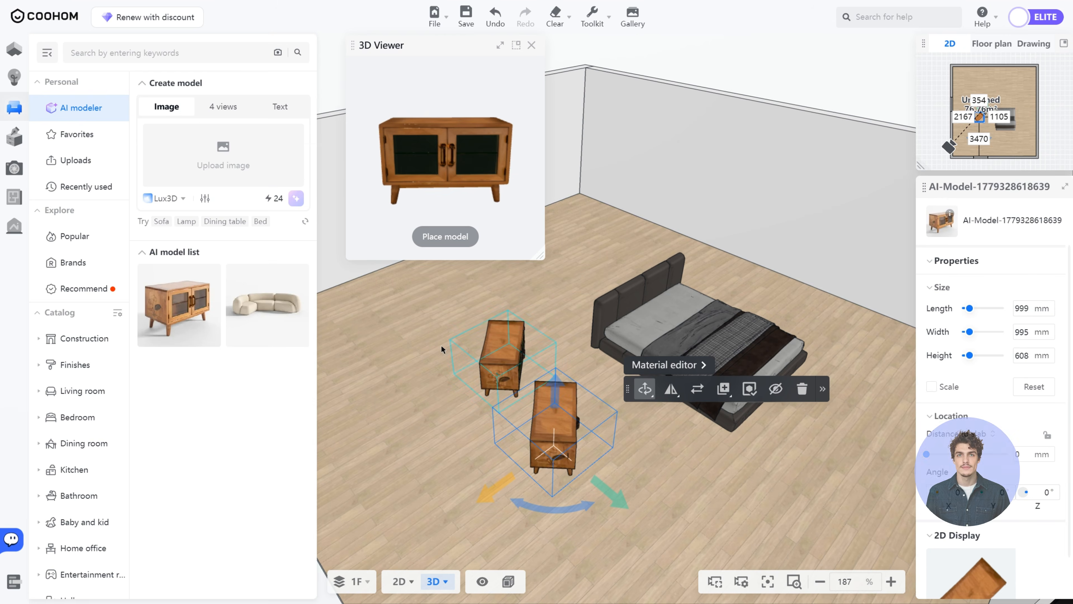
Step: Set up a 4 views generation with Tripo 3D and upload image file 2 as the armchair's Front view
{"action": "mouse_move", "coordinate": [253, 137]}
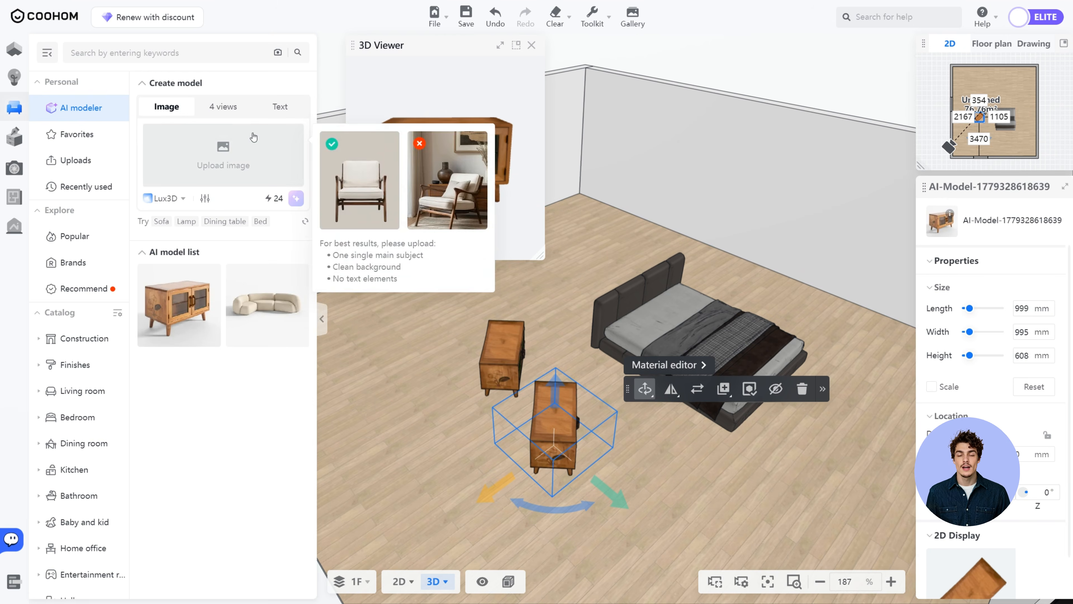
{"action": "left_click", "coordinate": [226, 108]}
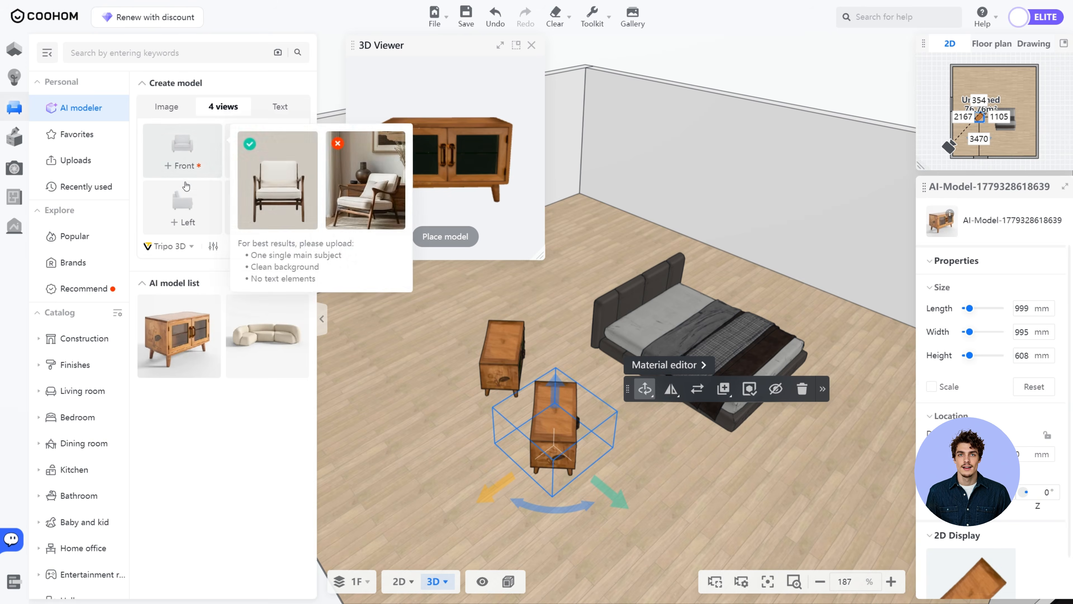
{"action": "left_click", "coordinate": [173, 247]}
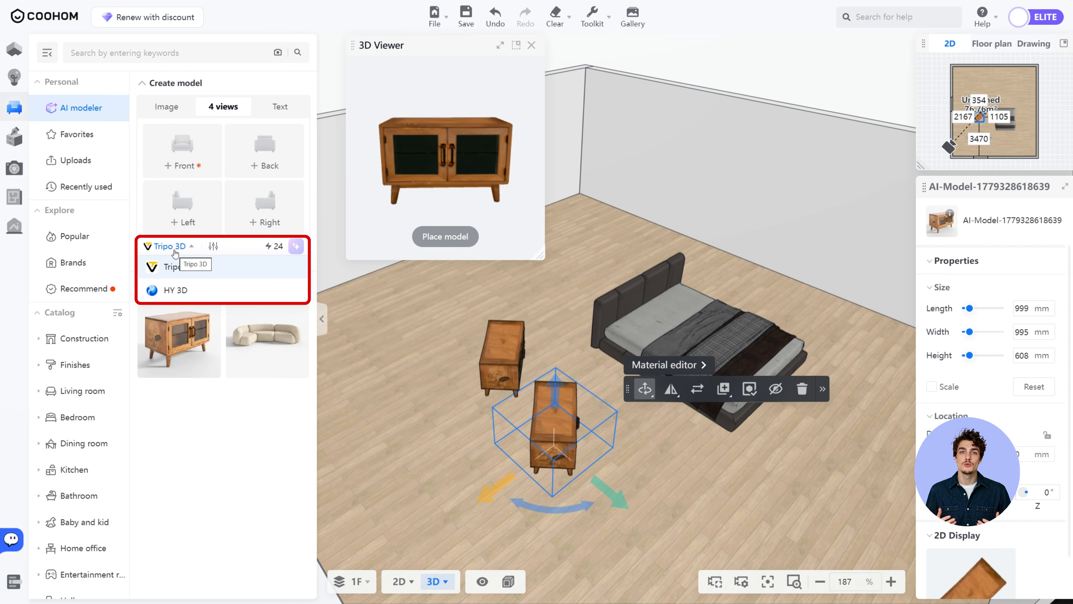
{"action": "left_click", "coordinate": [175, 269]}
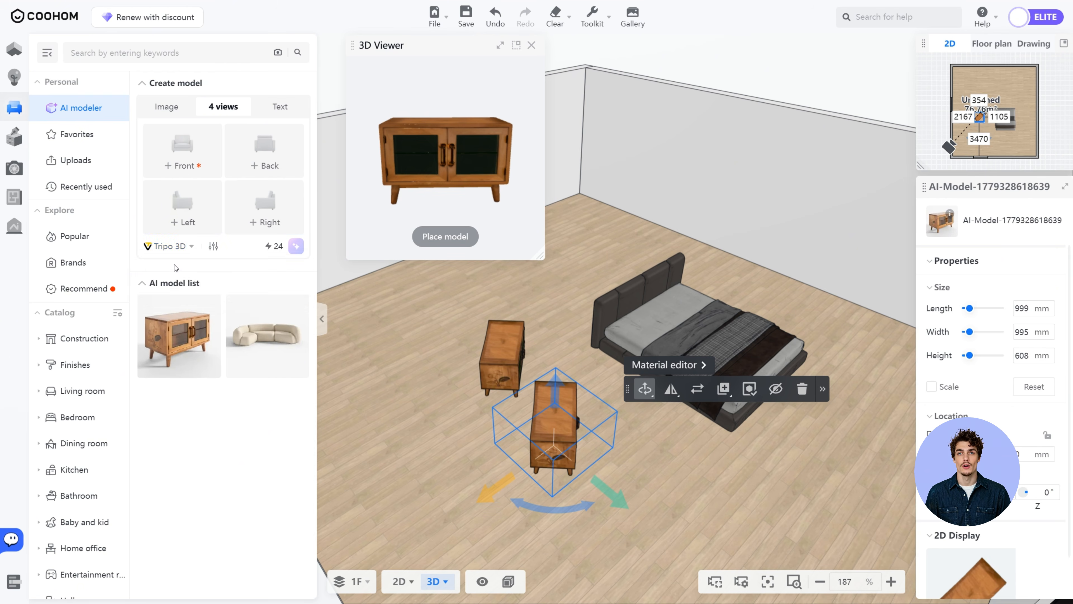
{"action": "mouse_move", "coordinate": [188, 168]}
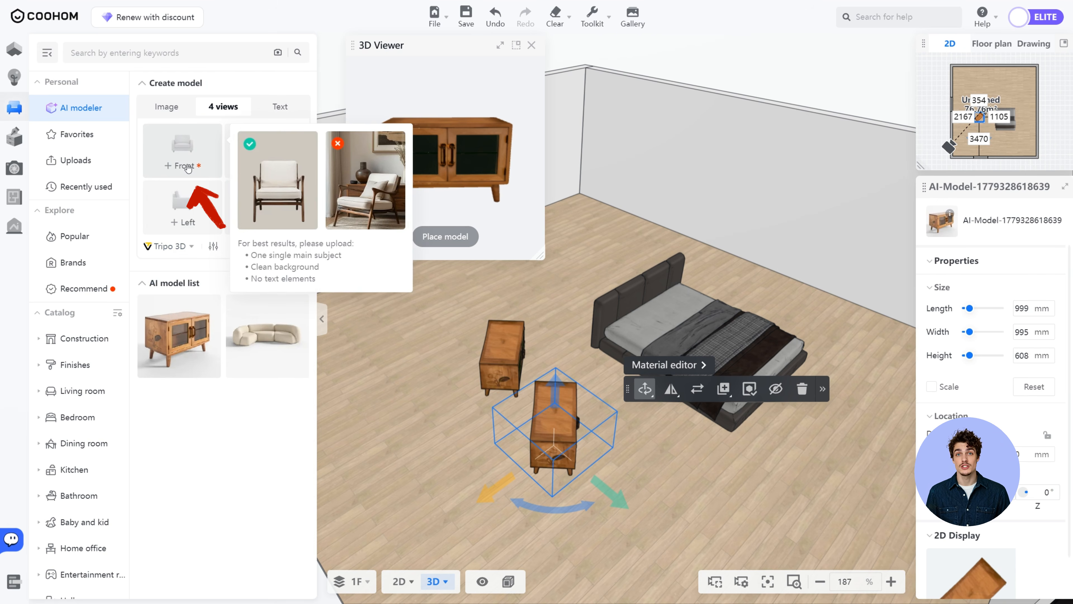
{"action": "left_click", "coordinate": [188, 168]}
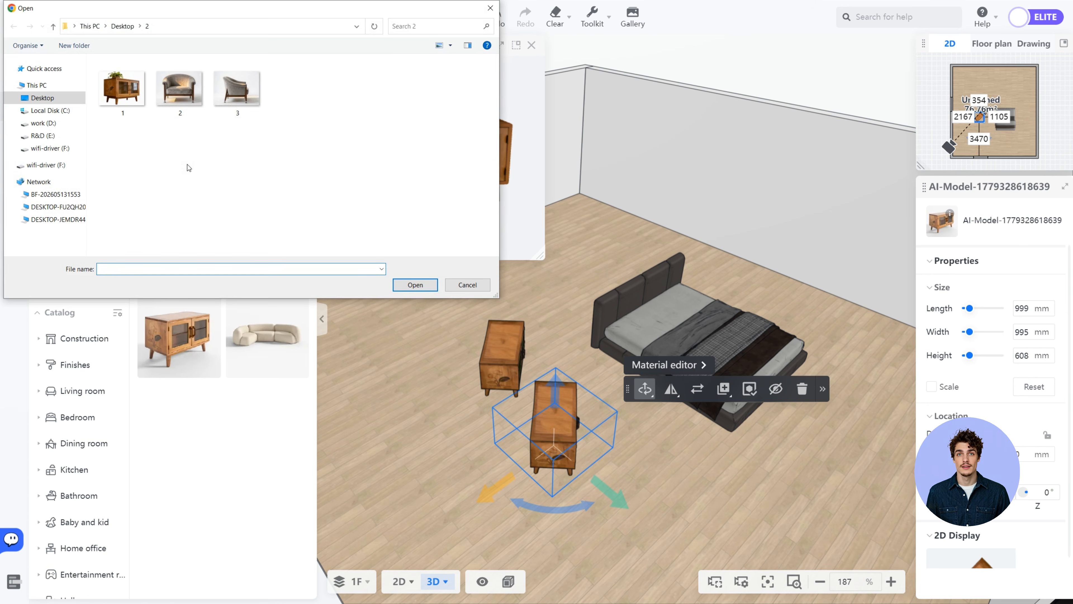
{"action": "left_click", "coordinate": [173, 88]}
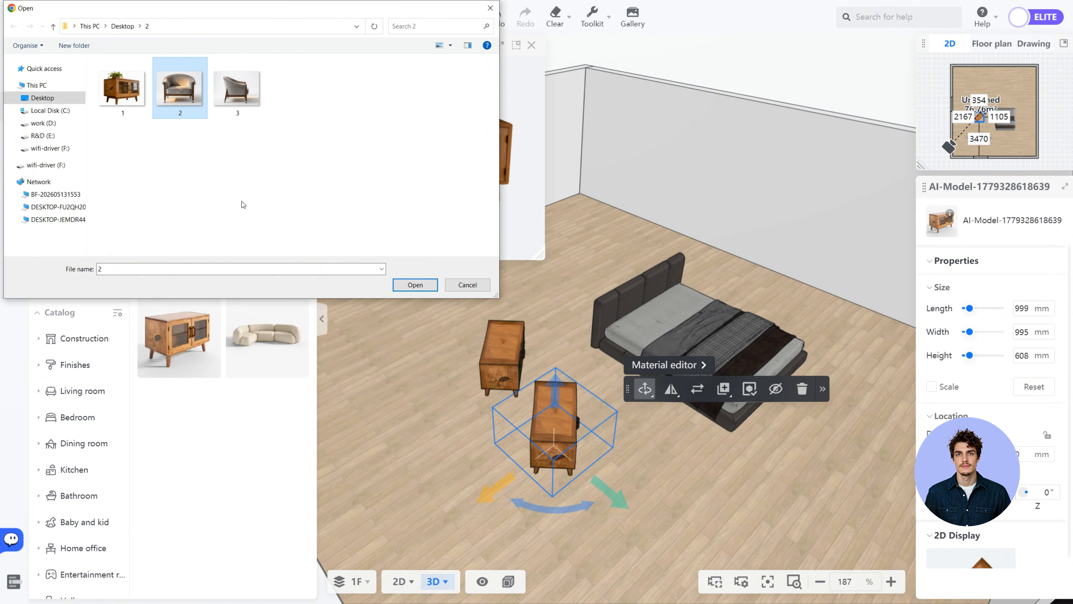
{"action": "left_click", "coordinate": [412, 289]}
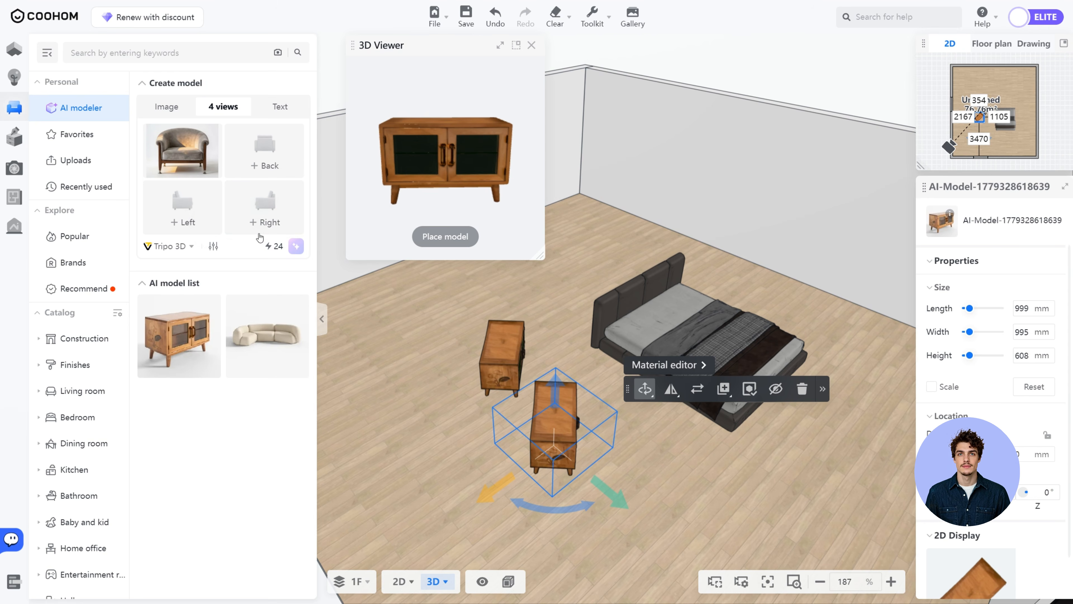
Step: Upload image file 3 as the armchair's Left view and generate the model
{"action": "left_click", "coordinate": [264, 210]}
{"action": "left_click", "coordinate": [234, 102]}
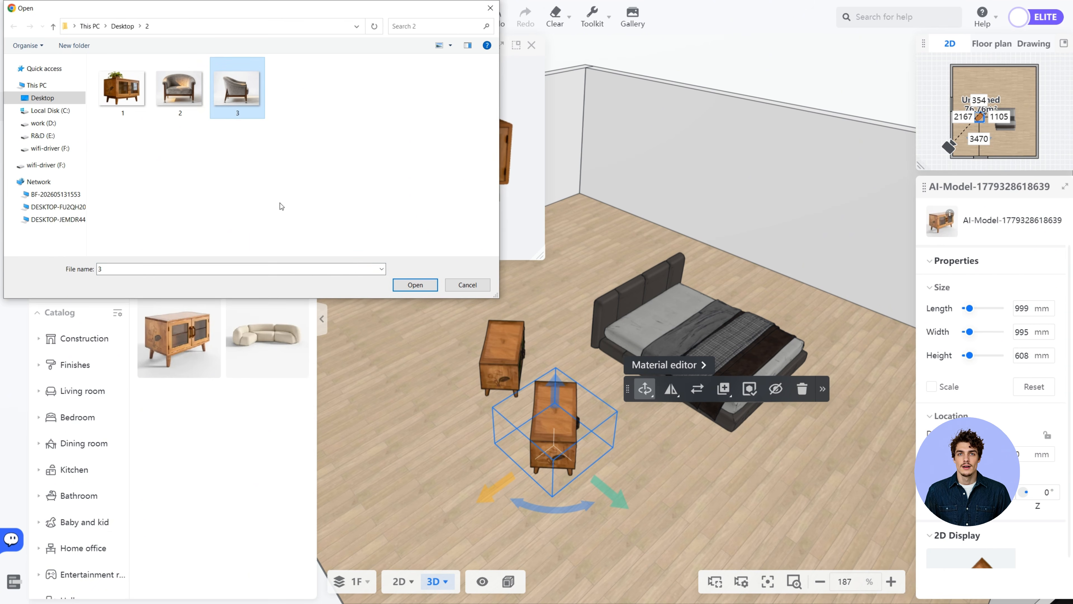
{"action": "left_click", "coordinate": [414, 284]}
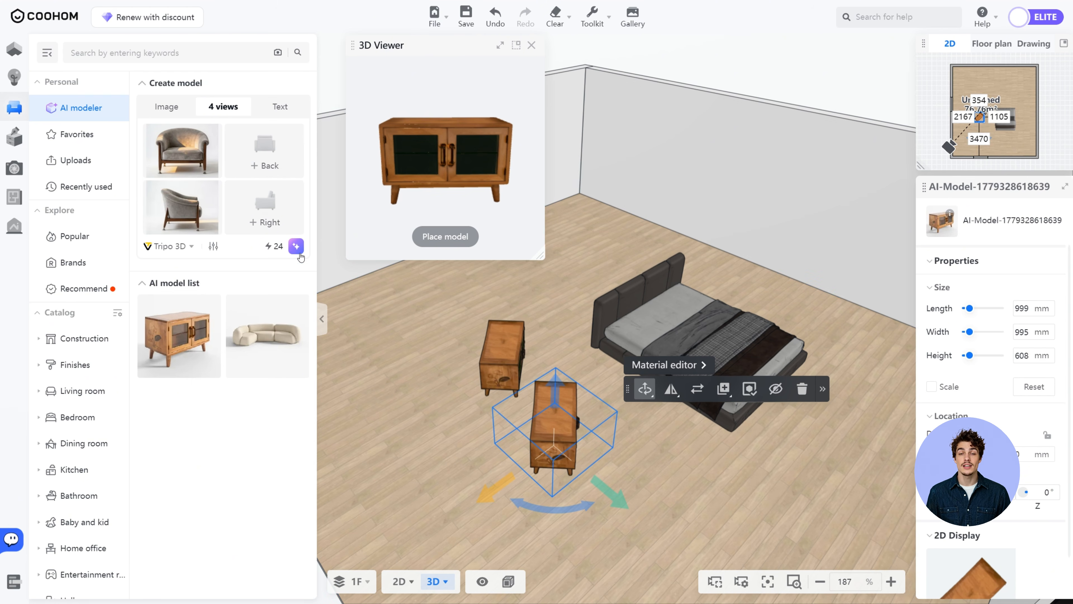
{"action": "left_click", "coordinate": [296, 246]}
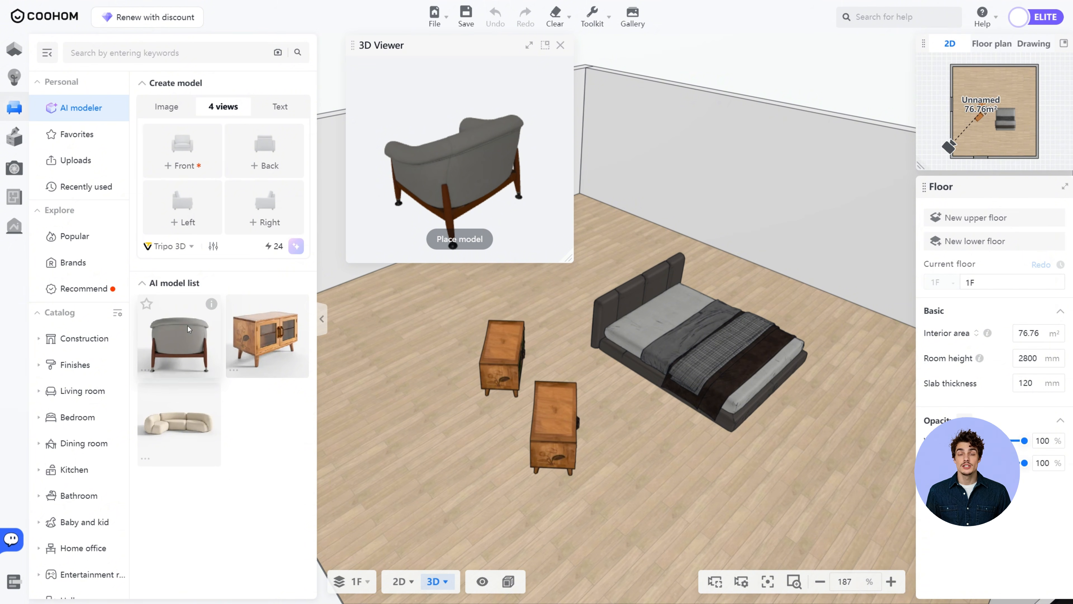
Step: Place the generated armchair from the AI model list on the floor beside the two cabinets
{"action": "left_click", "coordinate": [182, 332]}
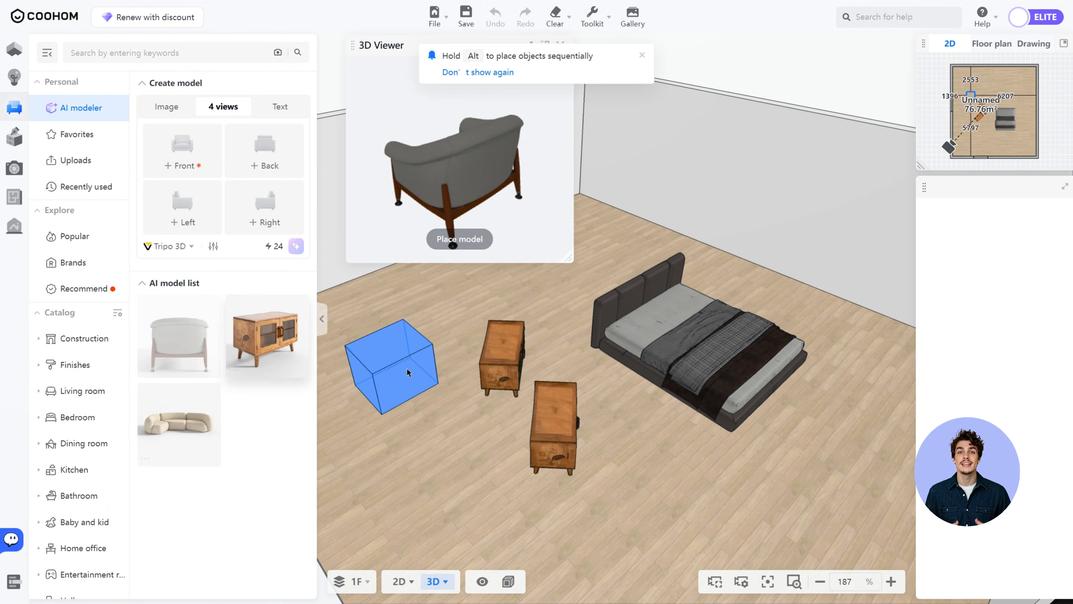
{"action": "left_click", "coordinate": [425, 404]}
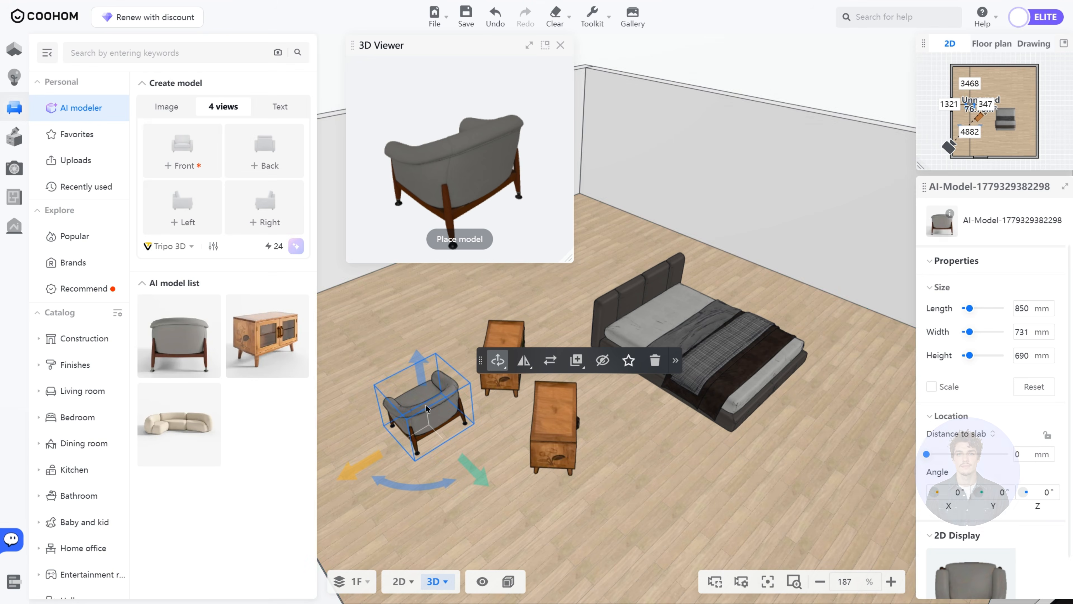
Step: Generate a futuristic modern bed from text with HY 3D, using the suggested Bed prompt
{"action": "left_click", "coordinate": [268, 108]}
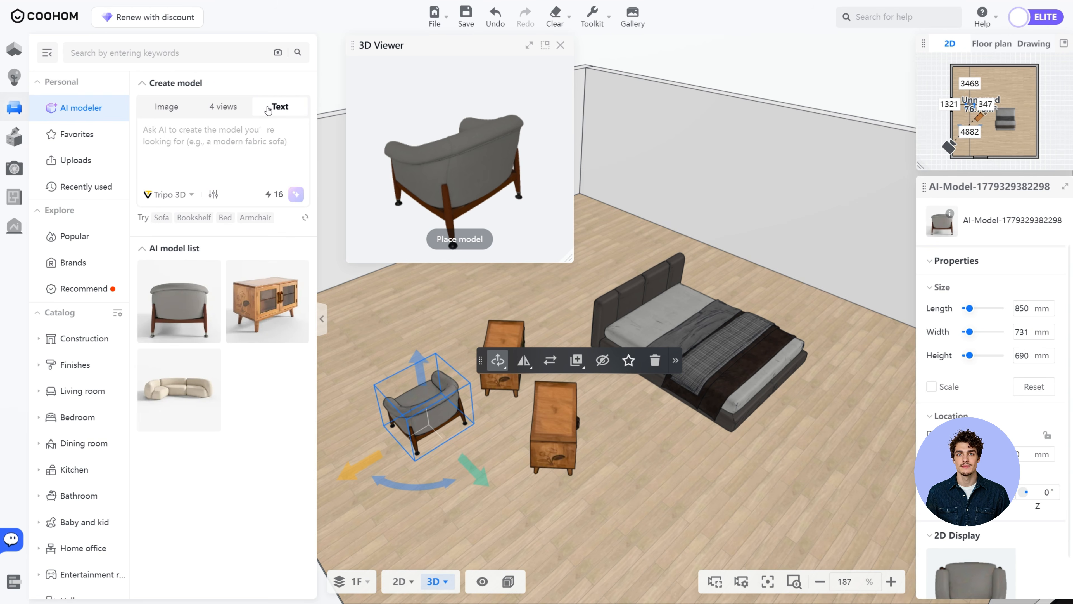
{"action": "left_click", "coordinate": [169, 193]}
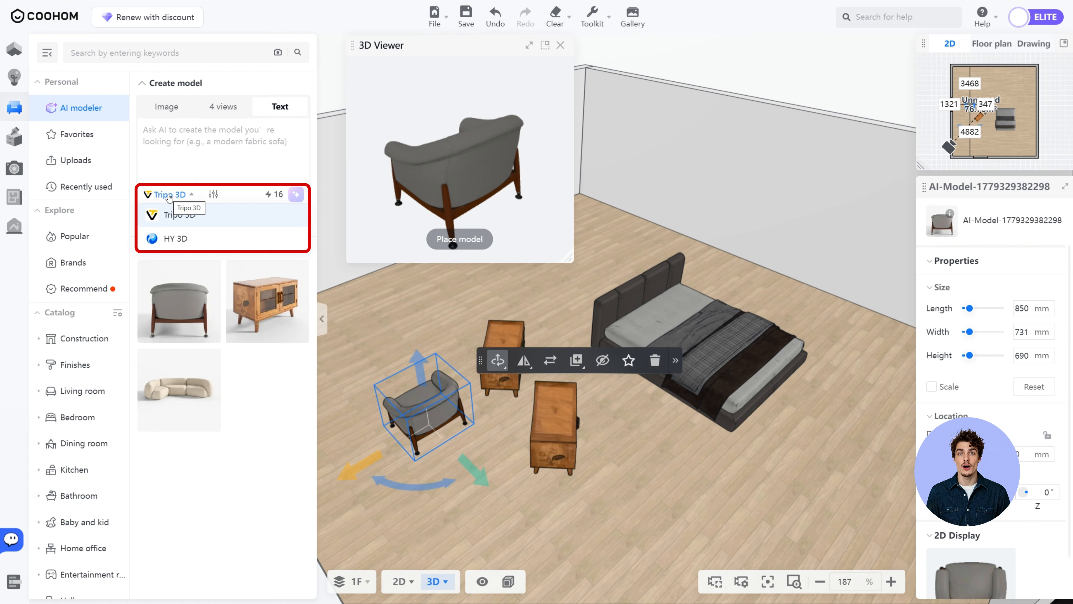
{"action": "left_click", "coordinate": [169, 240]}
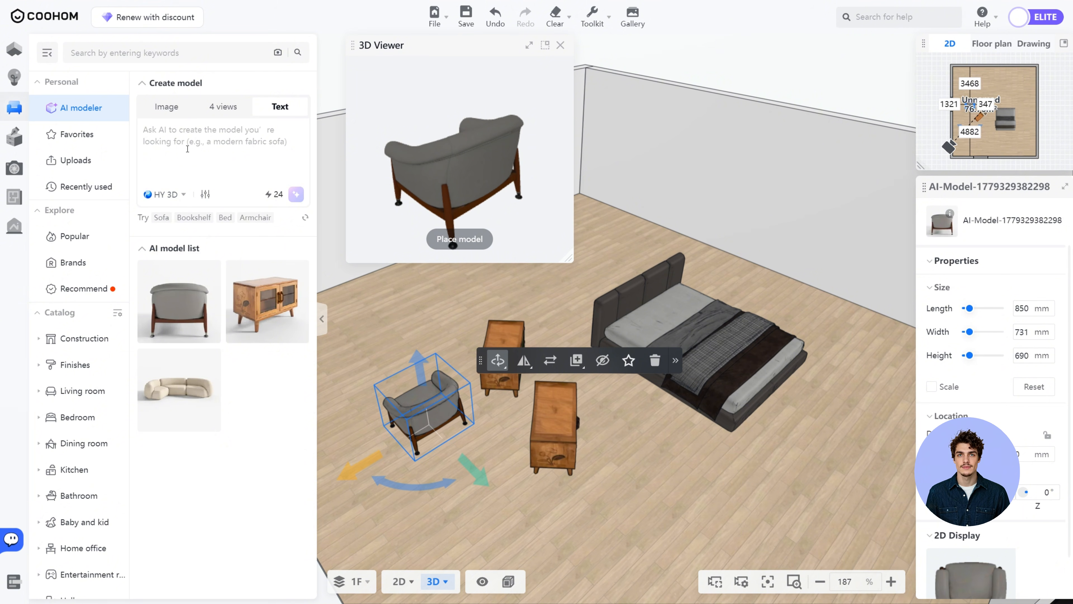
{"action": "left_click", "coordinate": [166, 194]}
{"action": "left_click", "coordinate": [221, 261]}
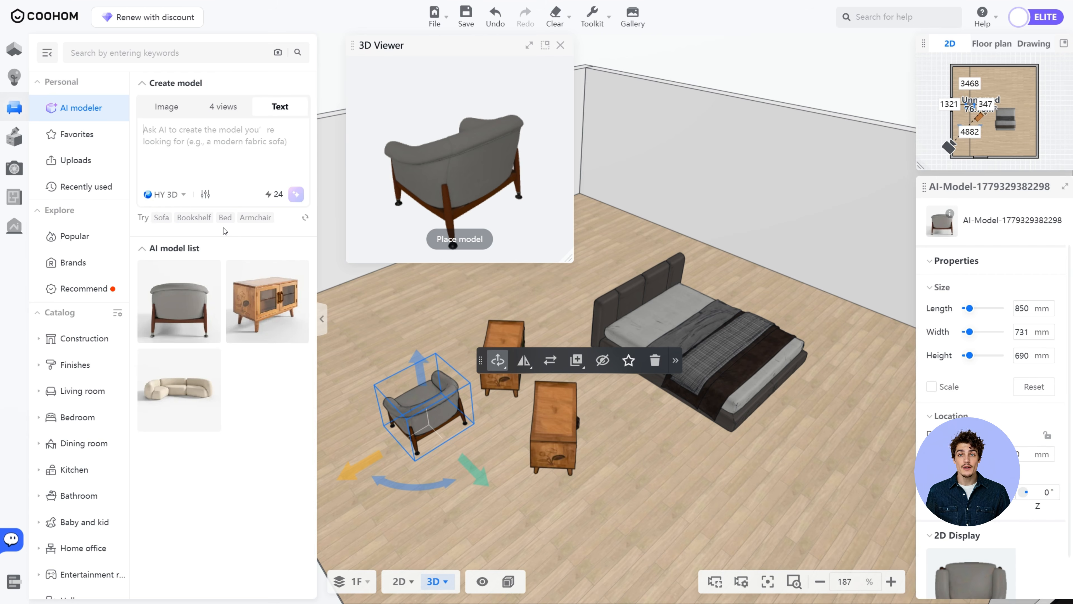
{"action": "mouse_move", "coordinate": [228, 227]}
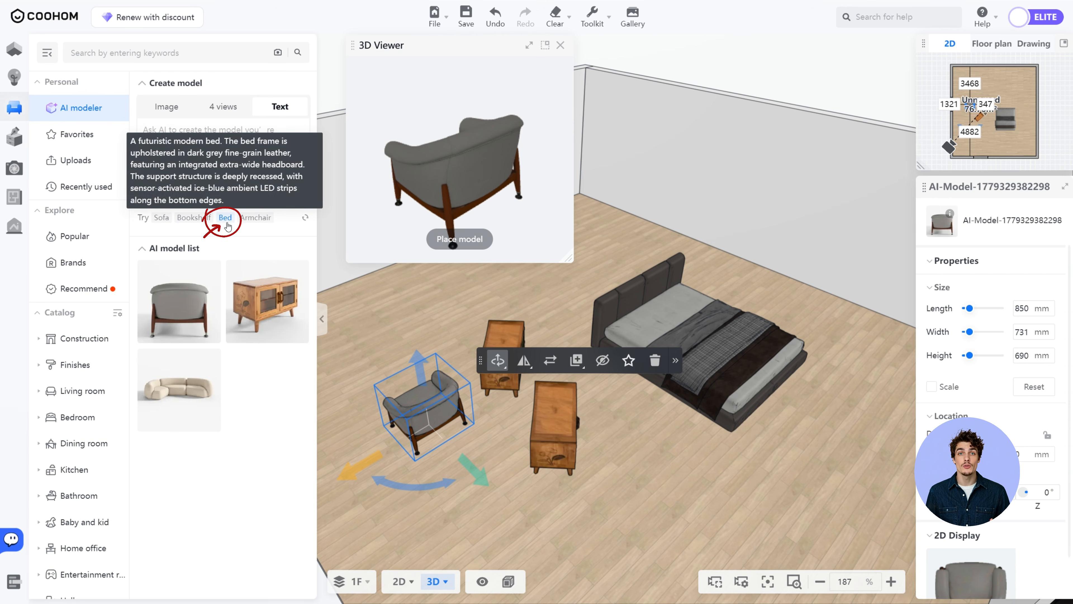
{"action": "left_click", "coordinate": [225, 217]}
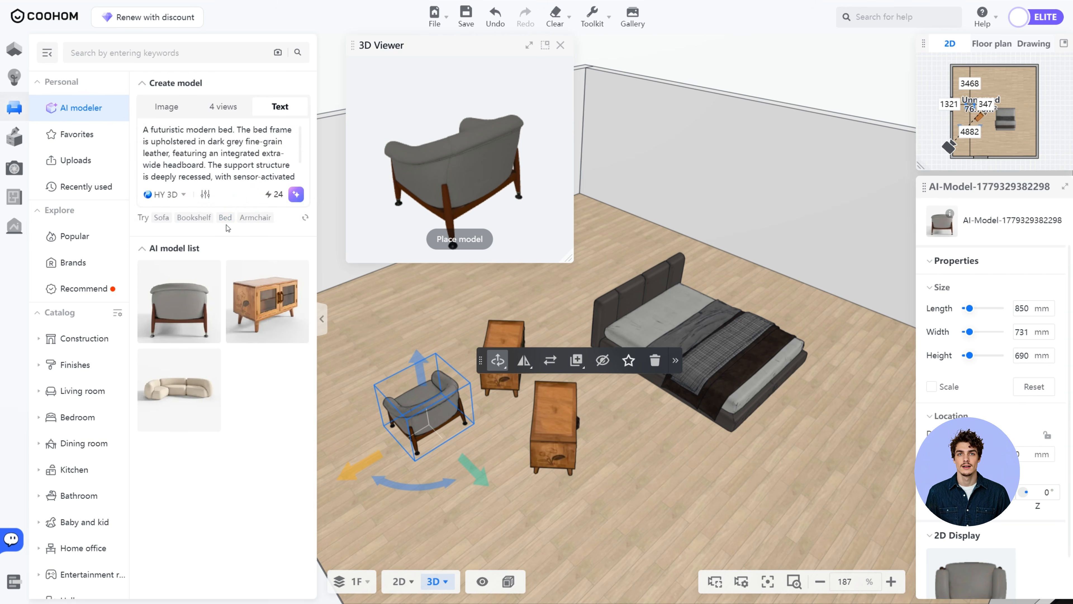
{"action": "left_click", "coordinate": [297, 201]}
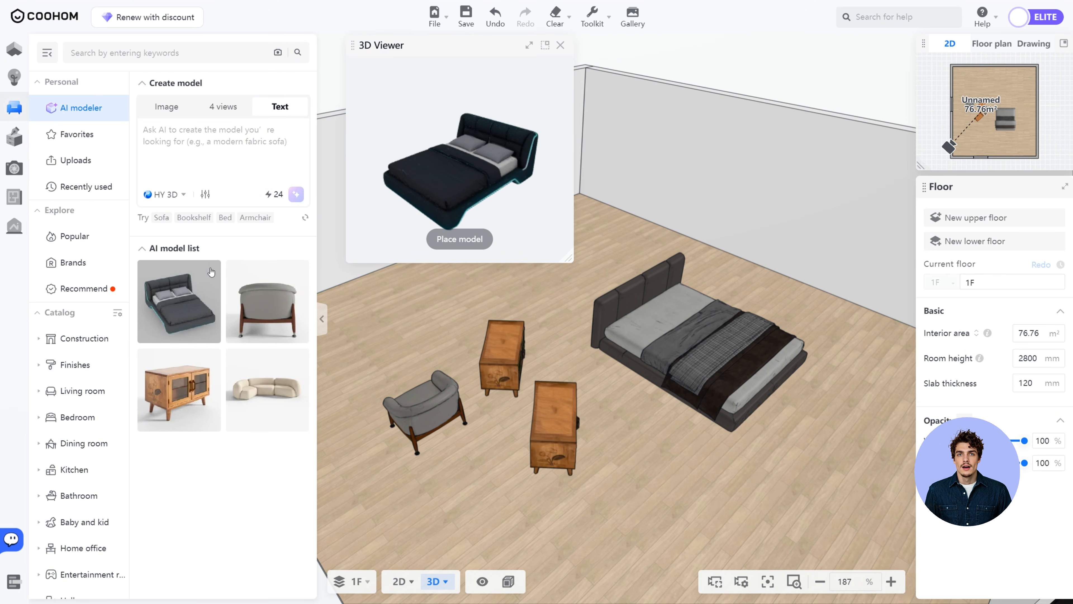
Step: Place the newly generated bed from the AI model list behind the existing bed, near the room's far wall
{"action": "mouse_move", "coordinate": [195, 297]}
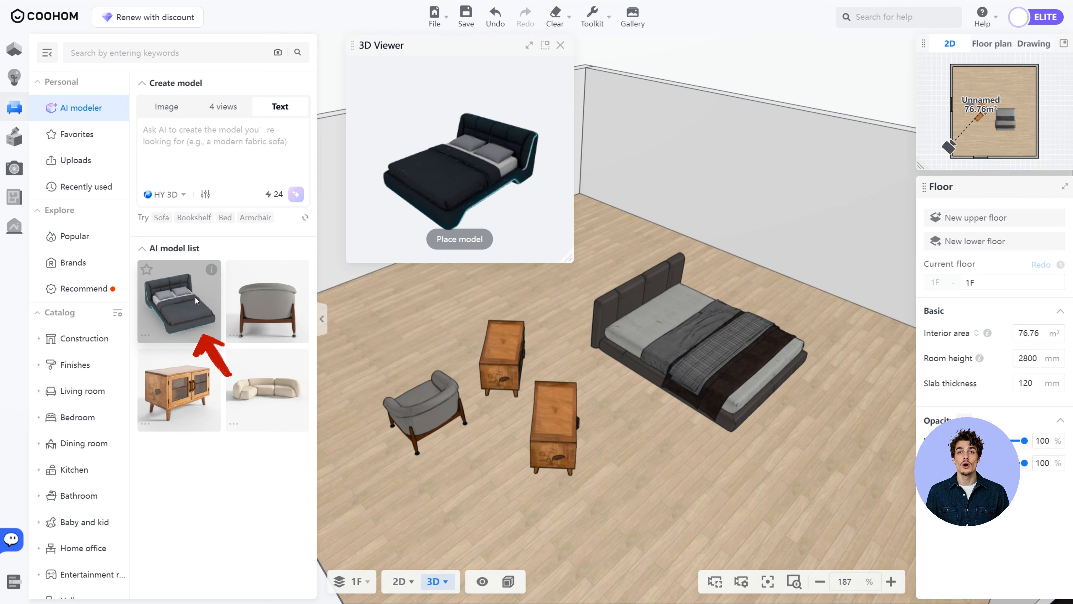
{"action": "left_click", "coordinate": [195, 297]}
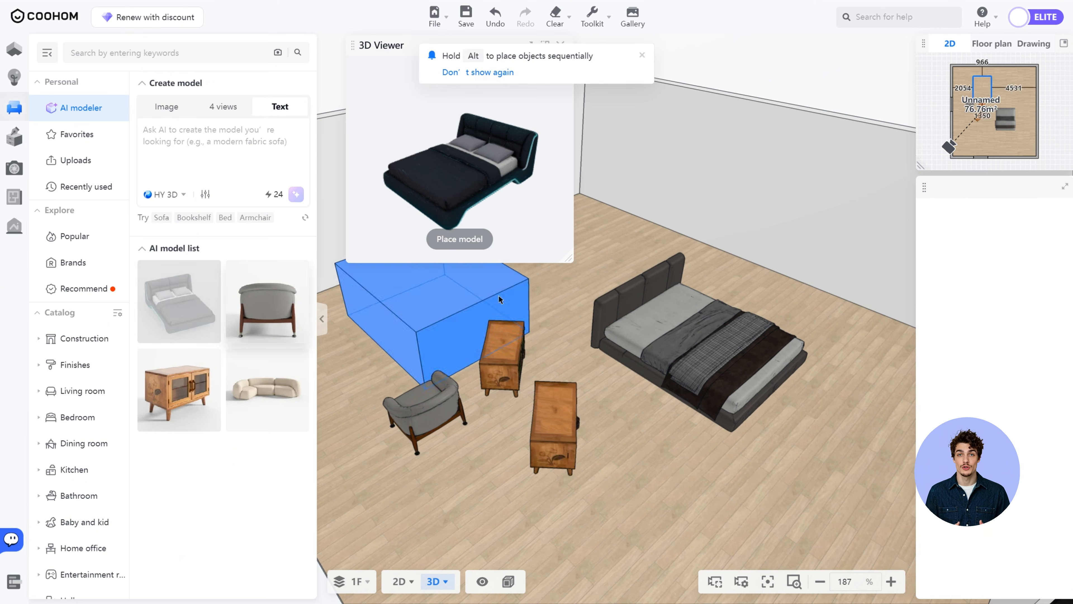
{"action": "left_click", "coordinate": [744, 259]}
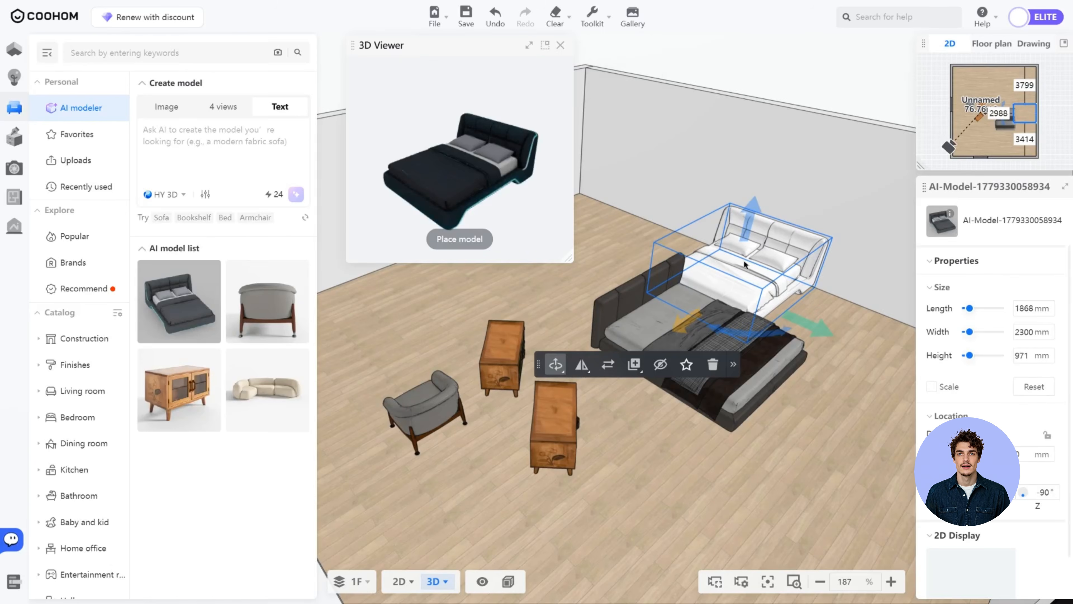